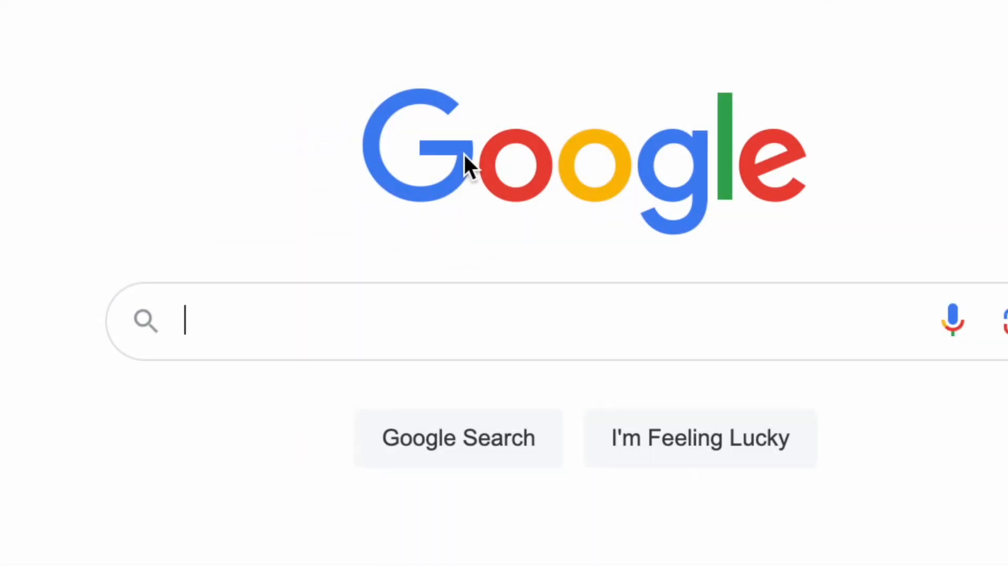
- Search Google for "adobe firefly" and open the official Adobe Firefly product page
{"action": "type", "text": "adobe"}
{"action": "key", "text": "Down"}
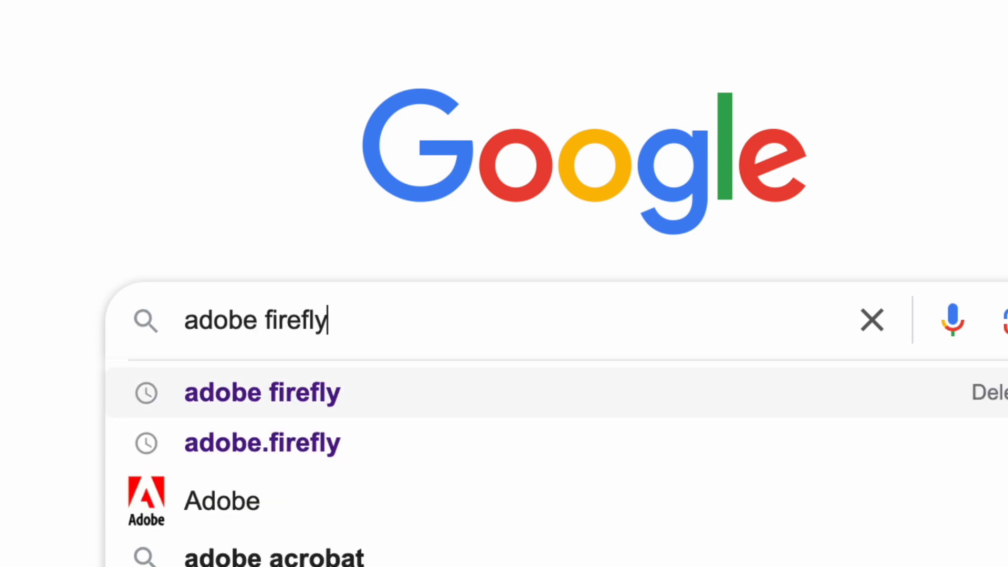
{"action": "key", "text": "Return"}
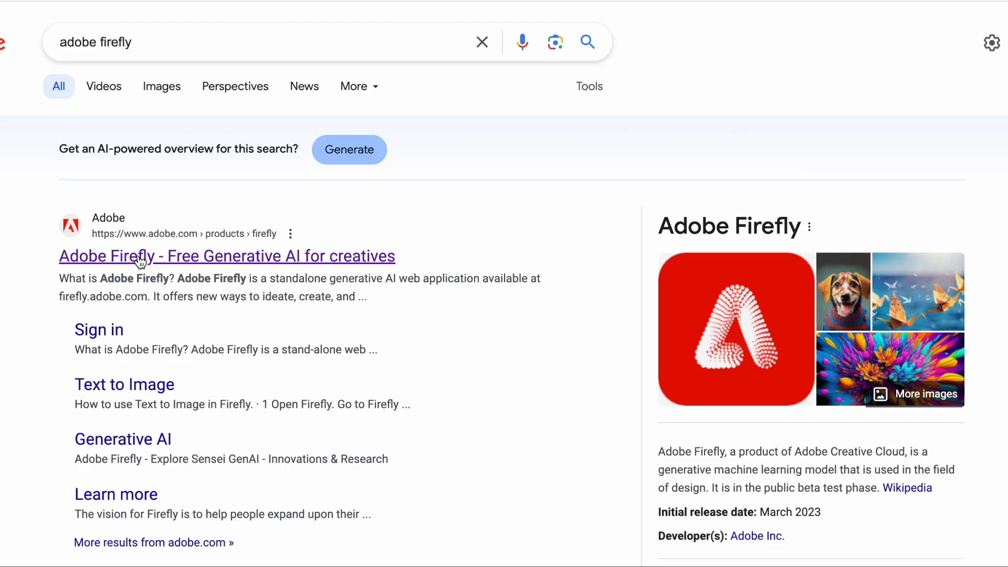
{"action": "left_click", "coordinate": [140, 261]}
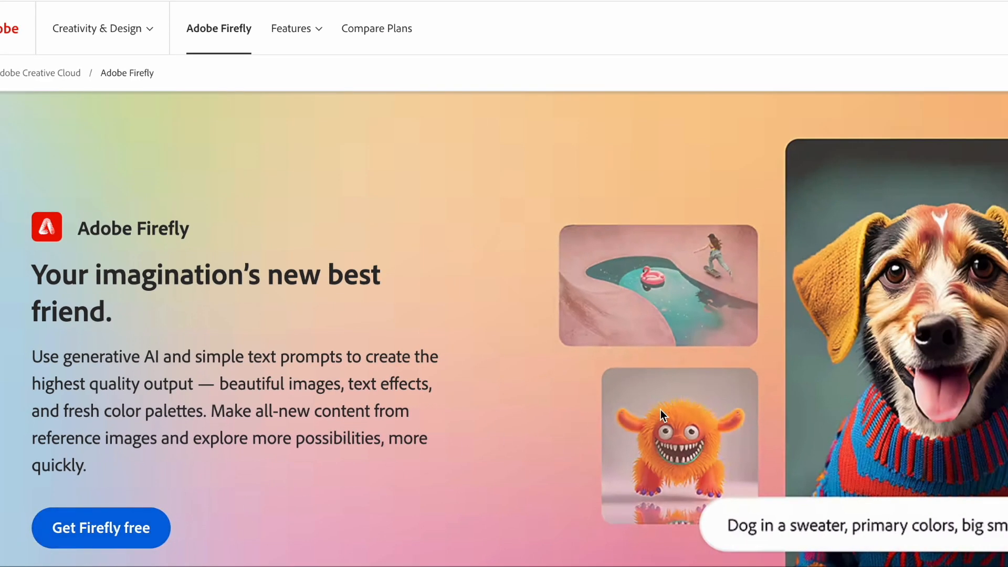
- Find Generative Fill on the Adobe Firefly page and start creating with it
{"action": "scroll", "coordinate": [660, 410], "scroll_direction": "down", "scroll_amount": 5}
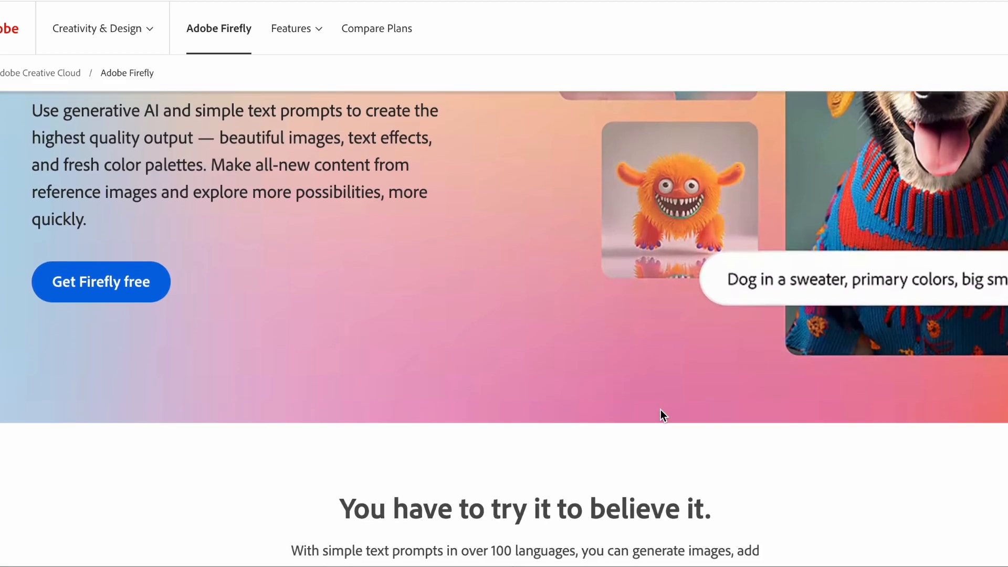
{"action": "scroll", "coordinate": [660, 411], "scroll_direction": "down", "scroll_amount": 7}
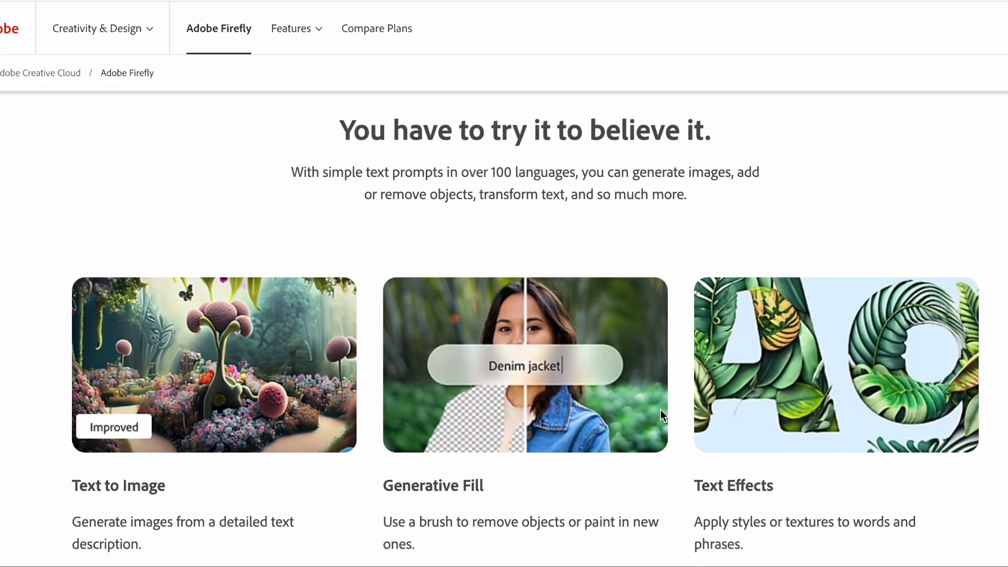
{"action": "scroll", "coordinate": [660, 409], "scroll_direction": "down", "scroll_amount": 3}
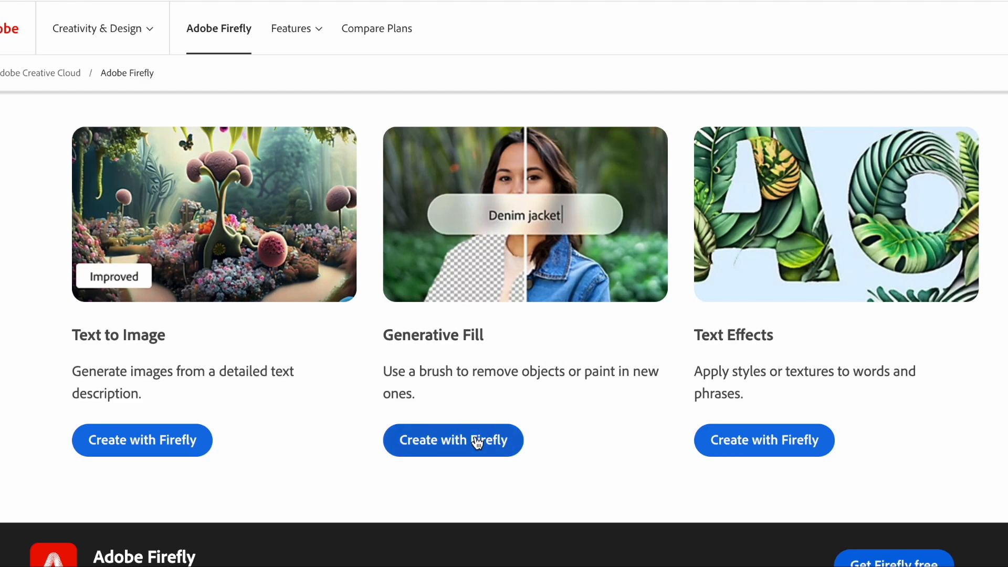
{"action": "left_click", "coordinate": [477, 442]}
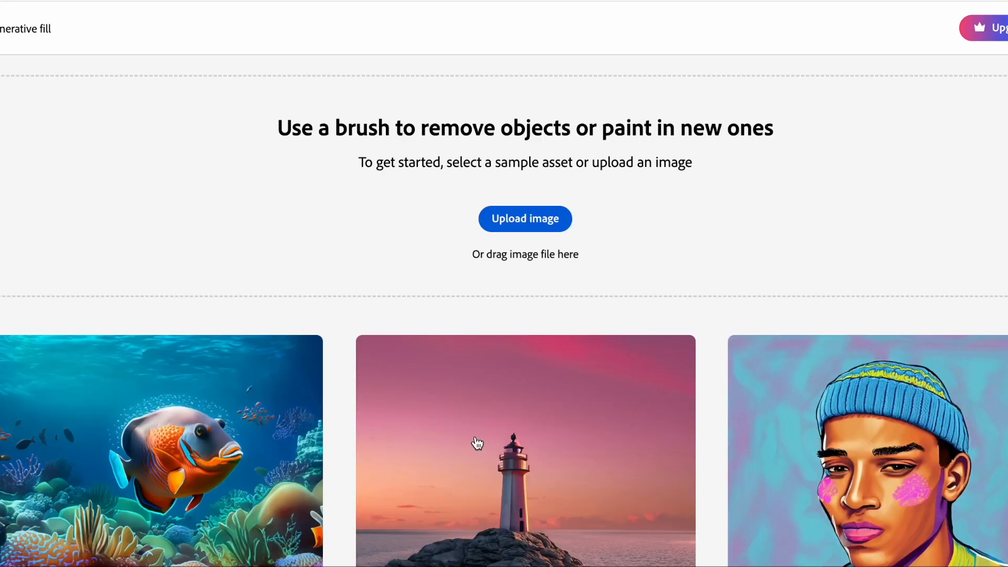
- Upload IMG_0003.jpg from the Downloads folder as the image to edit
{"action": "scroll", "coordinate": [523, 259], "scroll_direction": "down", "scroll_amount": 1}
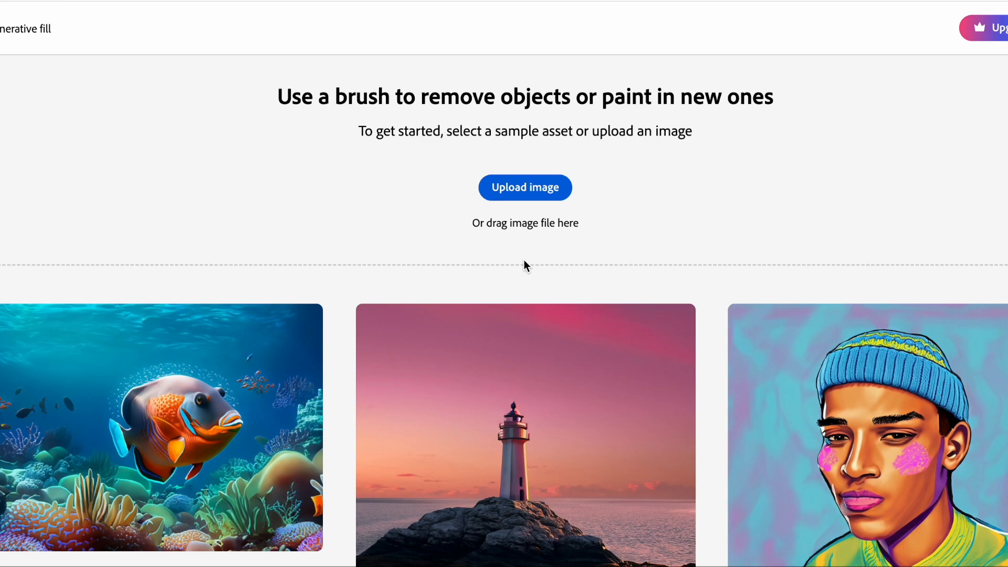
{"action": "scroll", "coordinate": [524, 260], "scroll_direction": "up", "scroll_amount": 1}
{"action": "scroll", "coordinate": [524, 260], "scroll_direction": "down", "scroll_amount": 2}
{"action": "scroll", "coordinate": [524, 259], "scroll_direction": "up", "scroll_amount": 1}
{"action": "scroll", "coordinate": [524, 261], "scroll_direction": "up", "scroll_amount": 1}
{"action": "scroll", "coordinate": [524, 263], "scroll_direction": "down", "scroll_amount": 2}
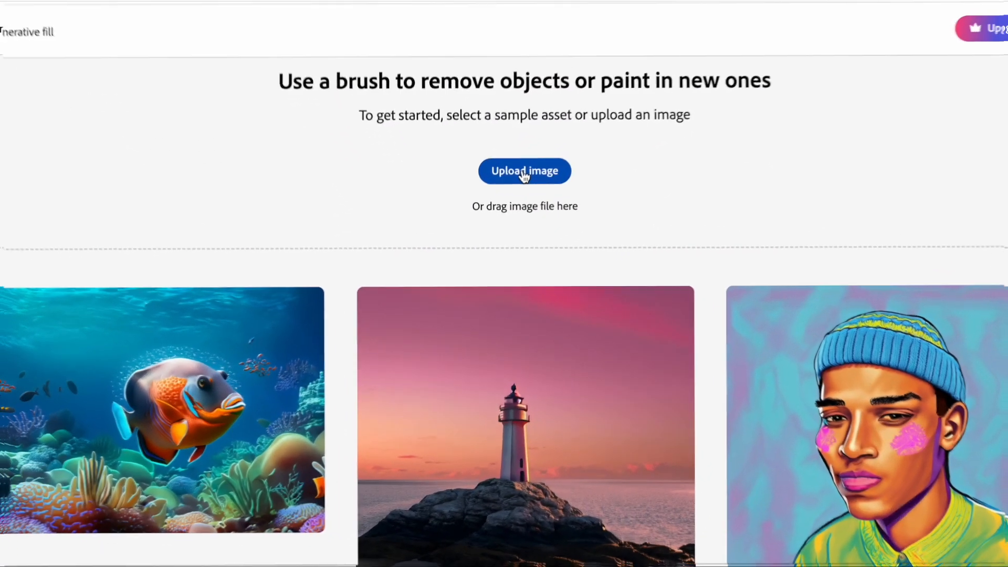
{"action": "left_click", "coordinate": [523, 173]}
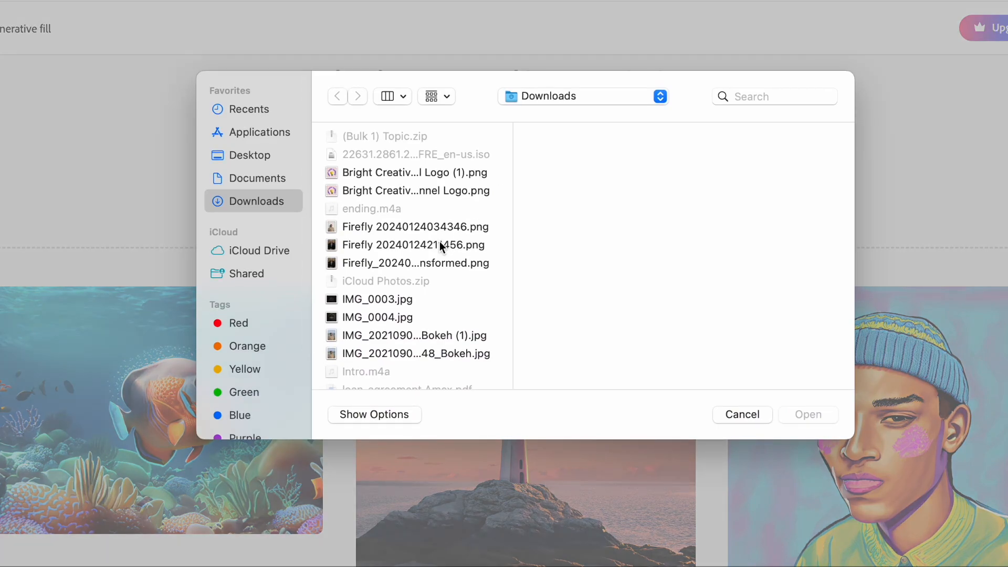
{"action": "scroll", "coordinate": [440, 243], "scroll_direction": "down", "scroll_amount": 5}
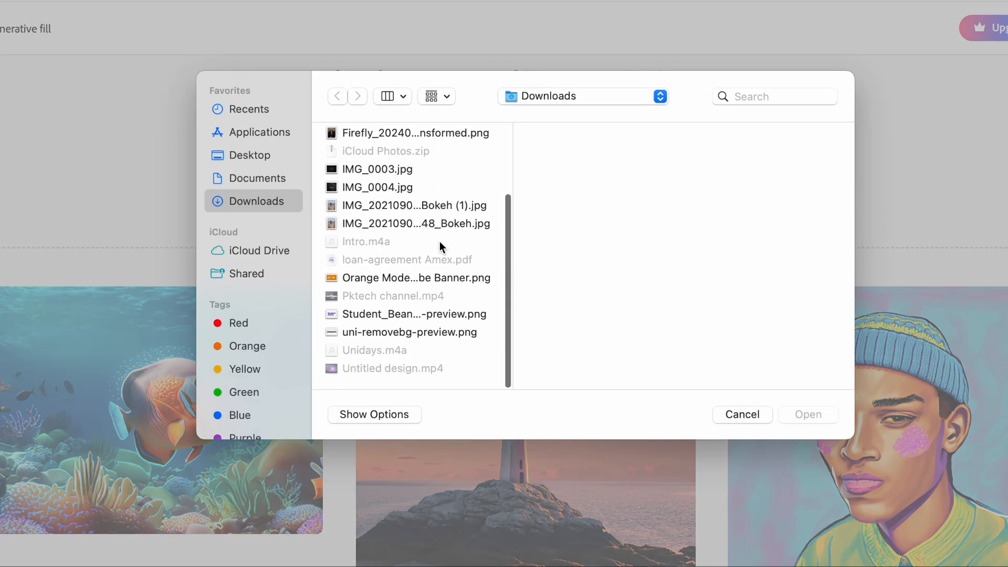
{"action": "scroll", "coordinate": [439, 243], "scroll_direction": "up", "scroll_amount": 5}
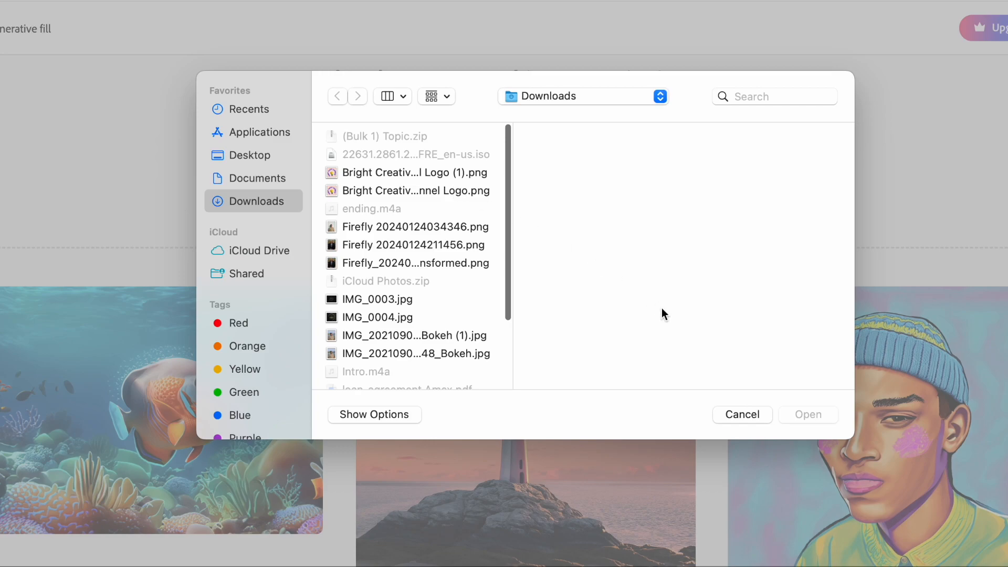
{"action": "left_click", "coordinate": [386, 307]}
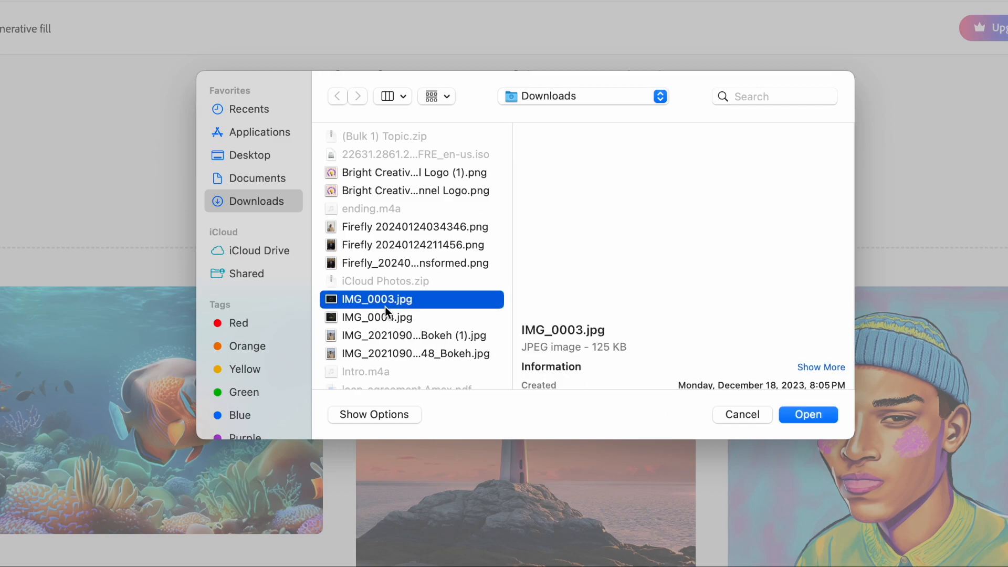
{"action": "left_click", "coordinate": [812, 417]}
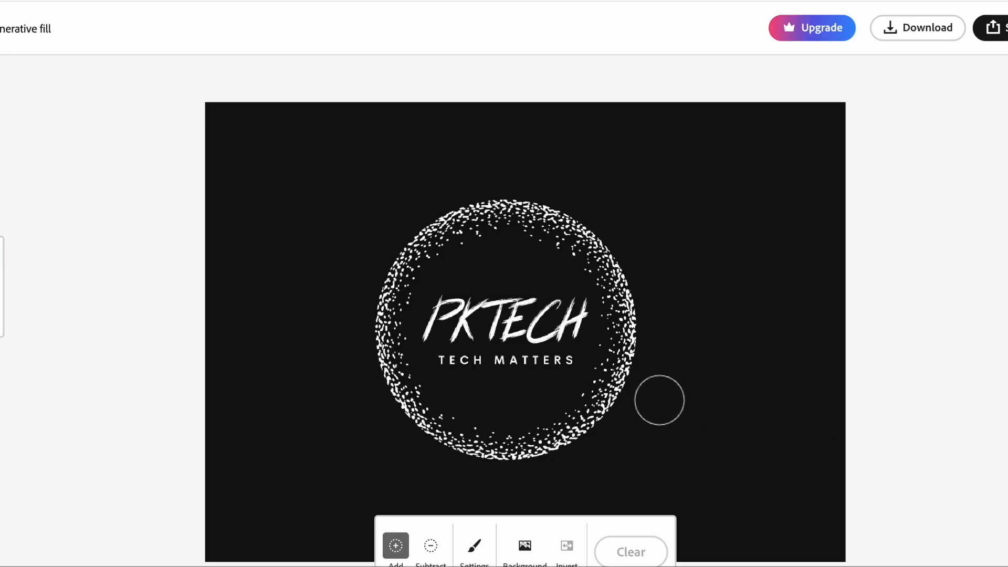
- Remove the background around the PKTECH logo and generate a new fill for the cleared area
{"action": "key", "text": "alt"}
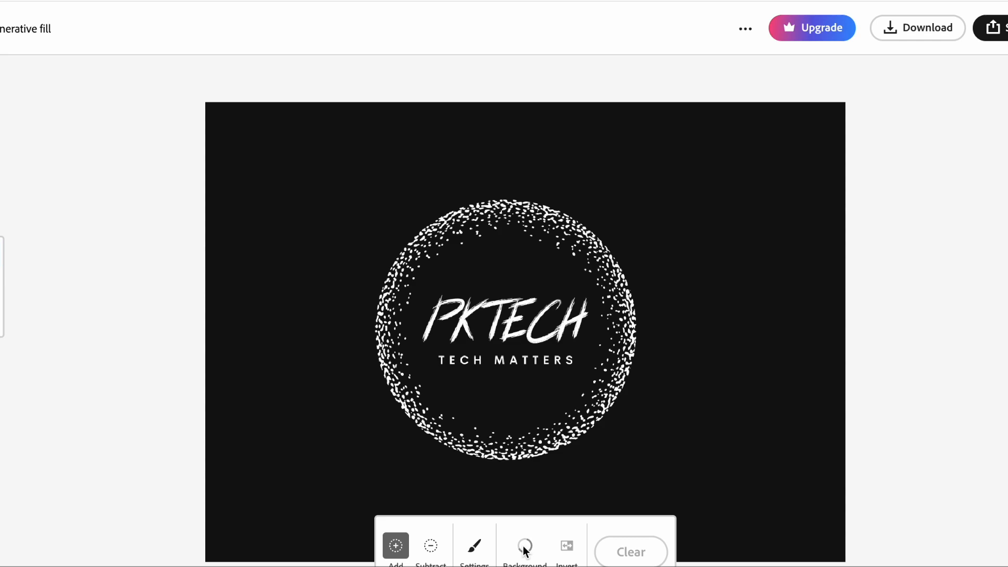
{"action": "left_click", "coordinate": [525, 547]}
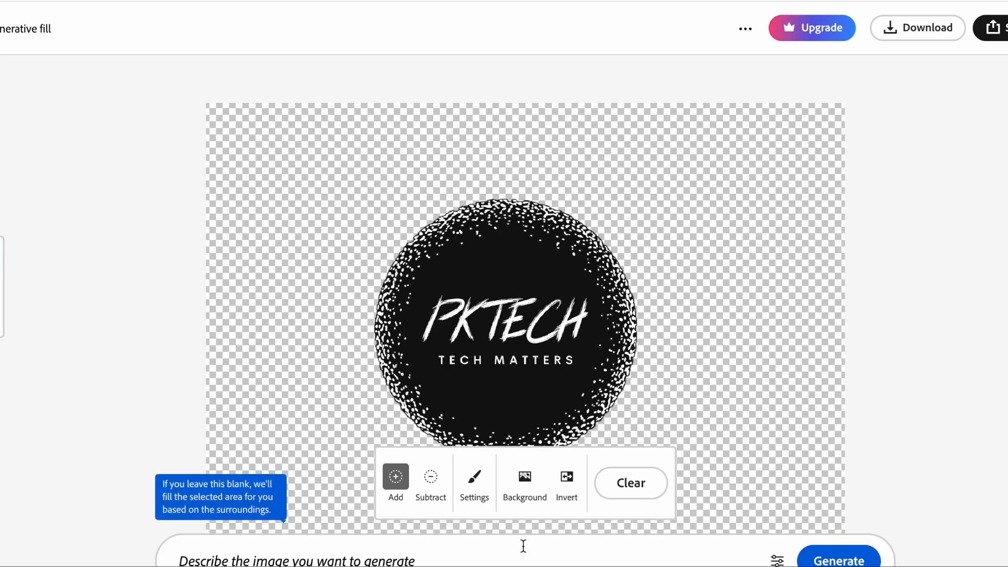
{"action": "left_click", "coordinate": [466, 554]}
{"action": "key", "text": "Return"}
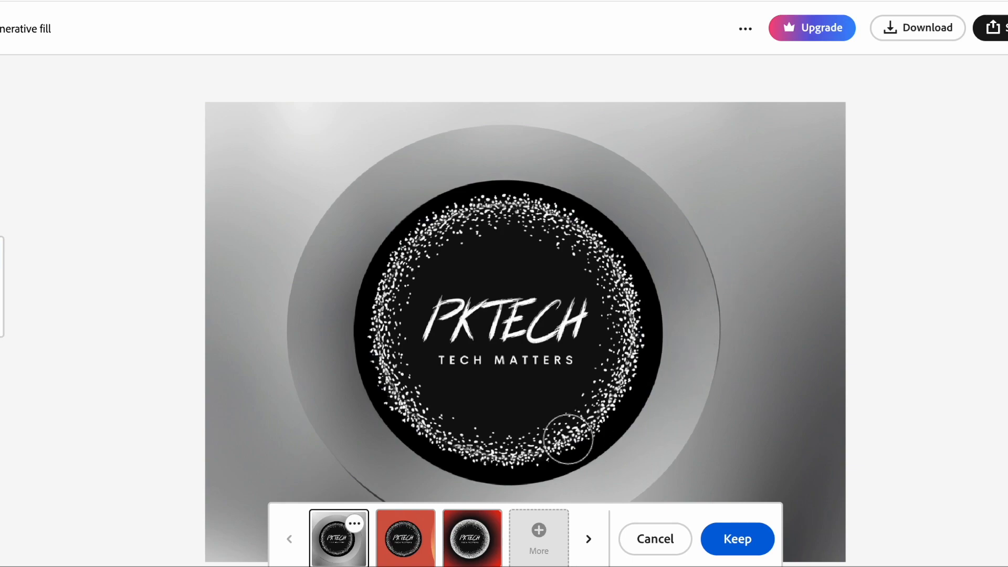
- Preview the orange-red and the red-and-black background variations, returning to the orange-red one
{"action": "left_click", "coordinate": [402, 539]}
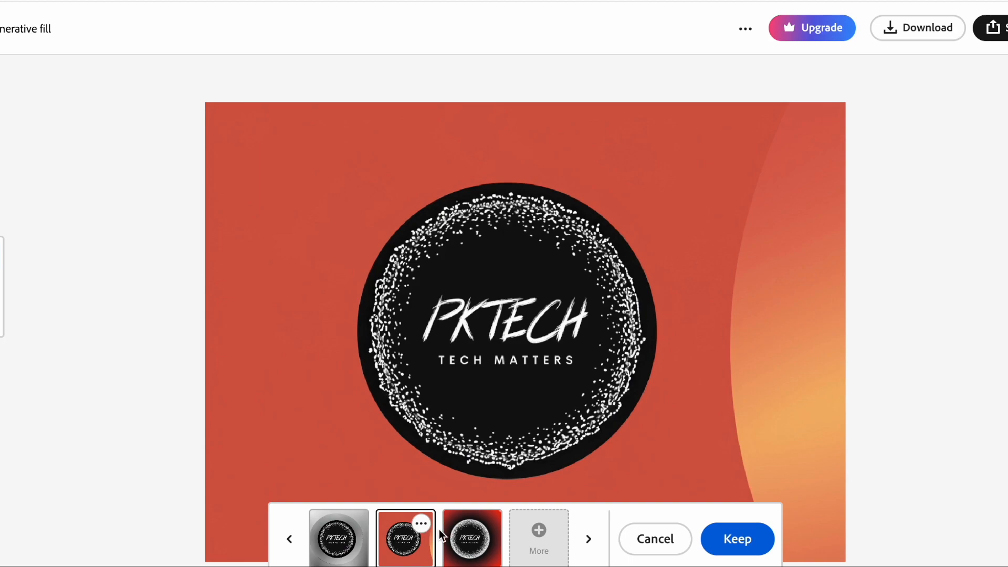
{"action": "left_click", "coordinate": [464, 536]}
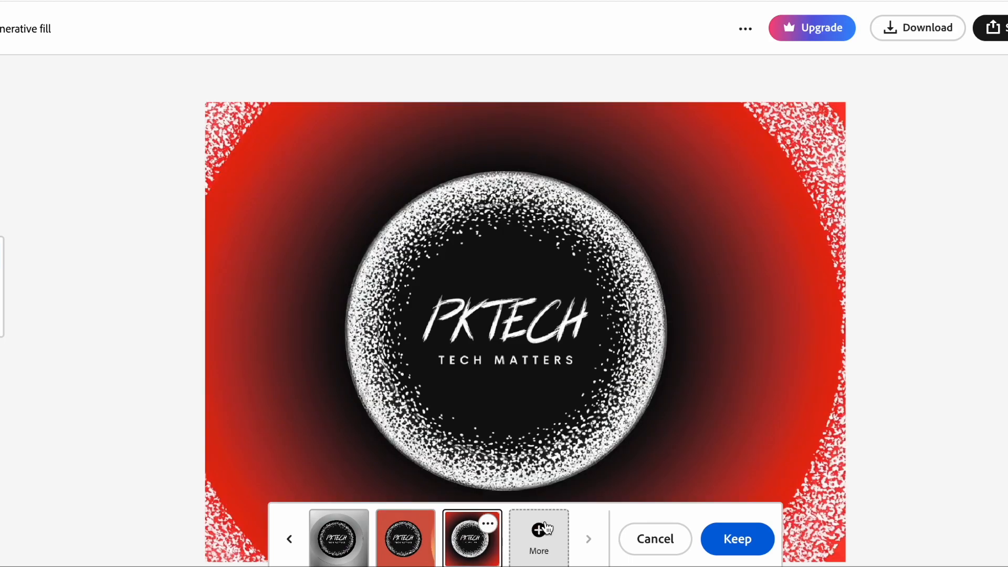
{"action": "left_click", "coordinate": [414, 551]}
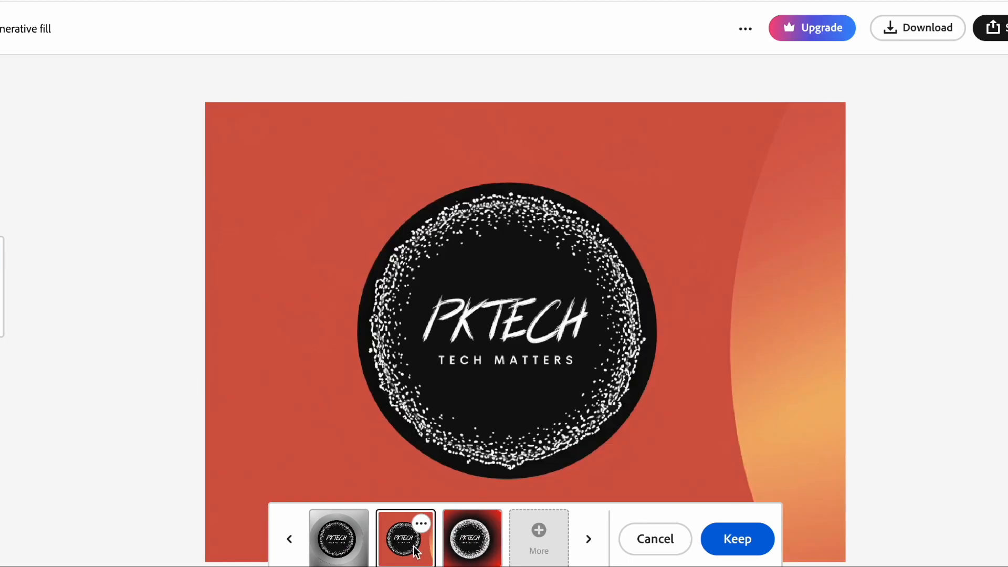
- Generate more background variations and preview the second and third results of the new set
{"action": "left_click", "coordinate": [522, 540]}
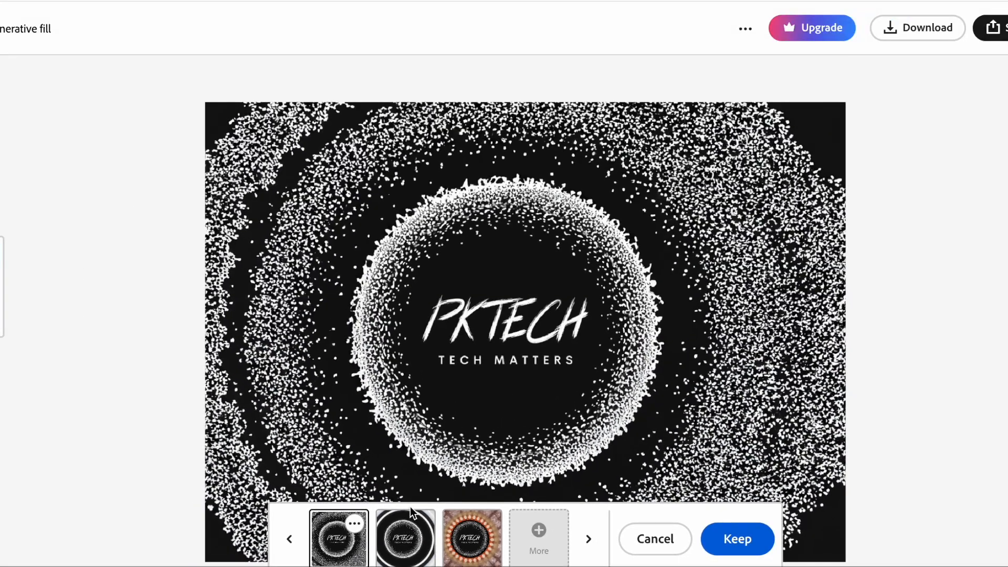
{"action": "left_click", "coordinate": [390, 533]}
{"action": "left_click", "coordinate": [466, 531]}
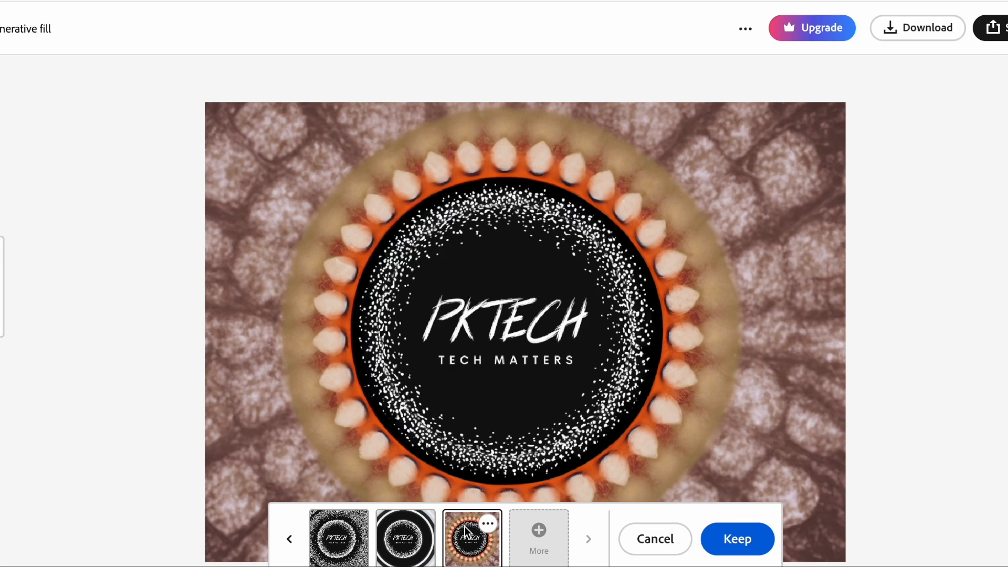
- Go back to the first set of variations and keep the orange-red background with the yellow-orange curve
{"action": "left_click", "coordinate": [290, 543]}
{"action": "left_click", "coordinate": [289, 543]}
{"action": "left_click", "coordinate": [290, 543]}
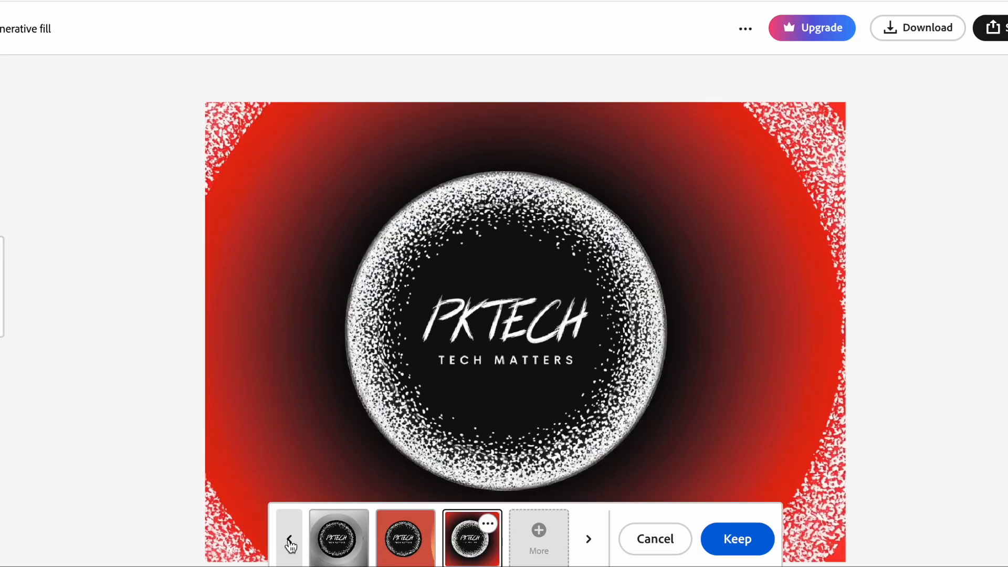
{"action": "left_click", "coordinate": [289, 543]}
{"action": "left_click", "coordinate": [290, 543]}
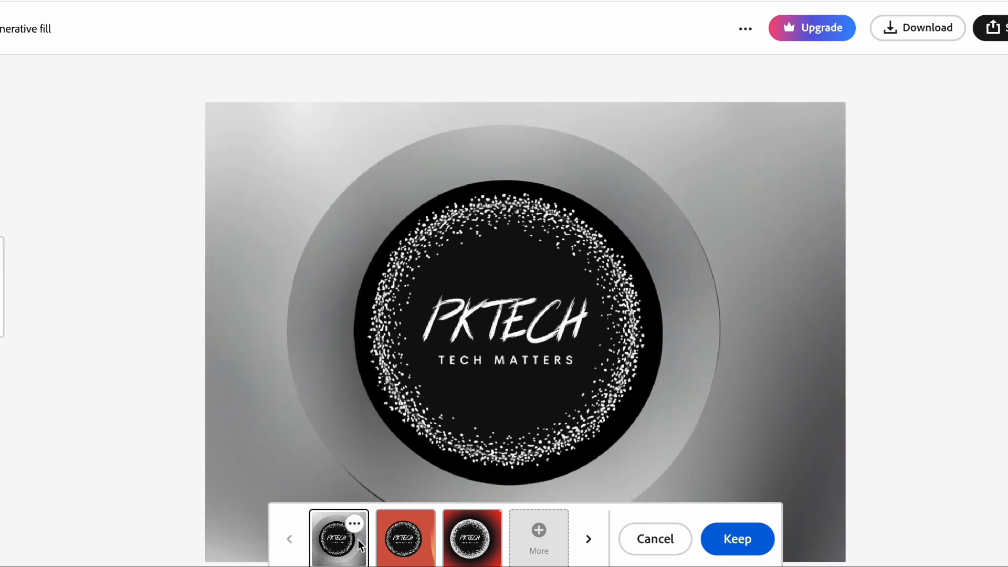
{"action": "left_click", "coordinate": [404, 540]}
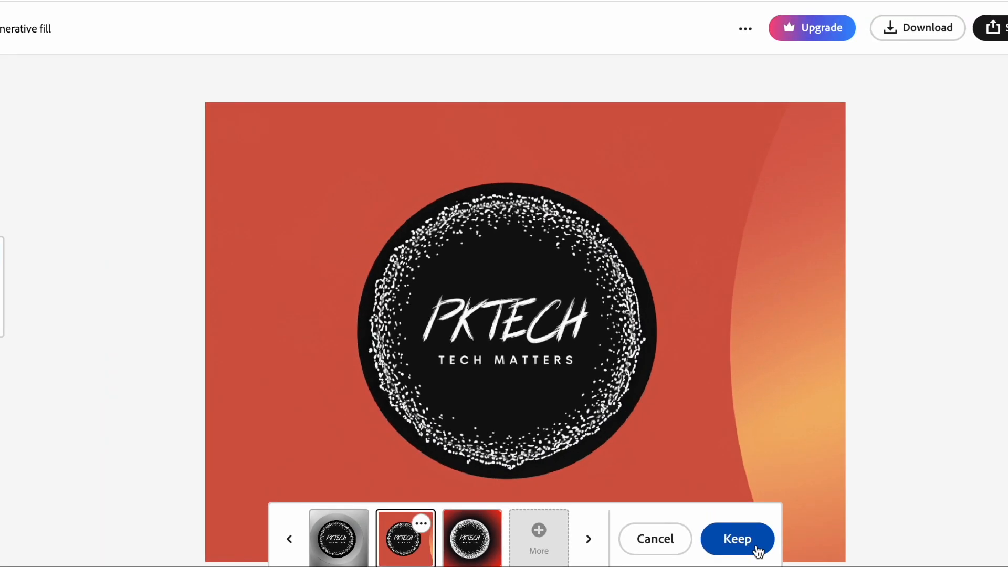
{"action": "left_click", "coordinate": [725, 505]}
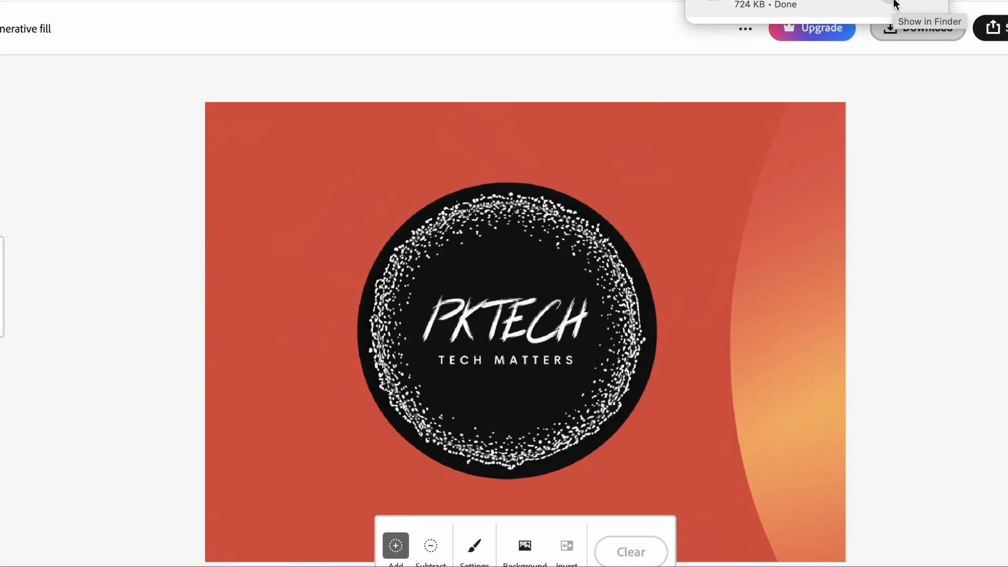
- Show the downloaded Firefly image in Finder, then minimize the Finder window
{"action": "left_click", "coordinate": [895, 5]}
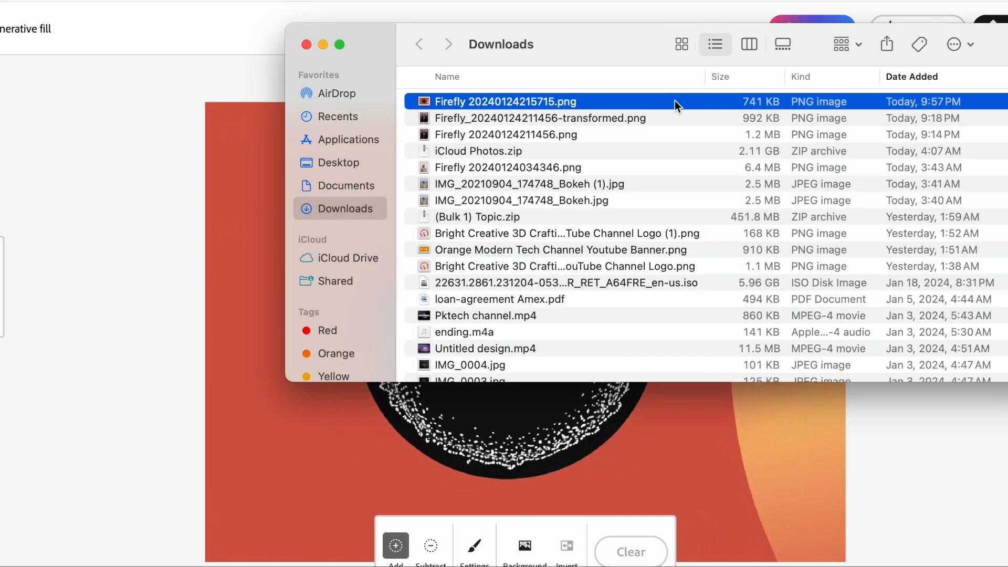
{"action": "left_click", "coordinate": [322, 45]}
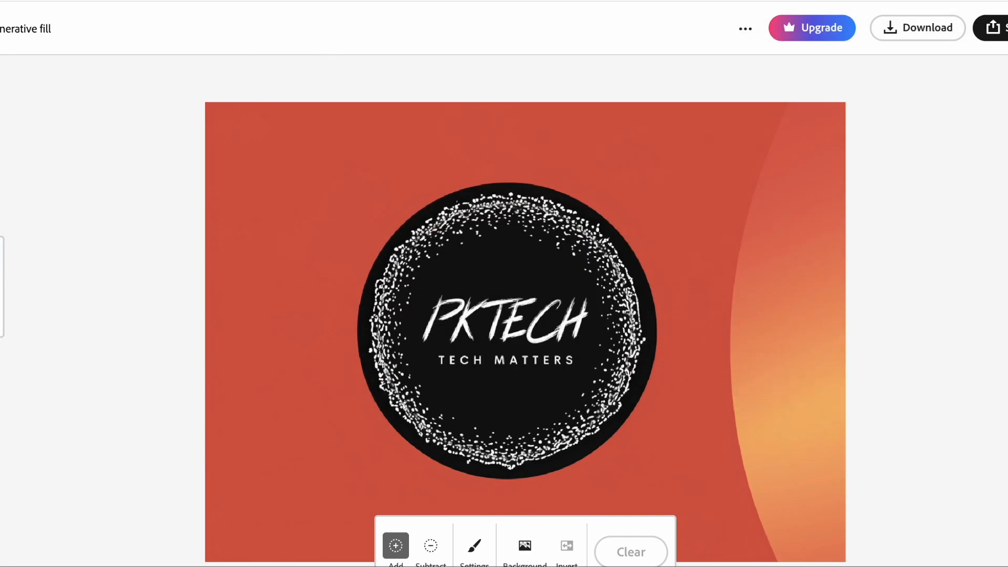